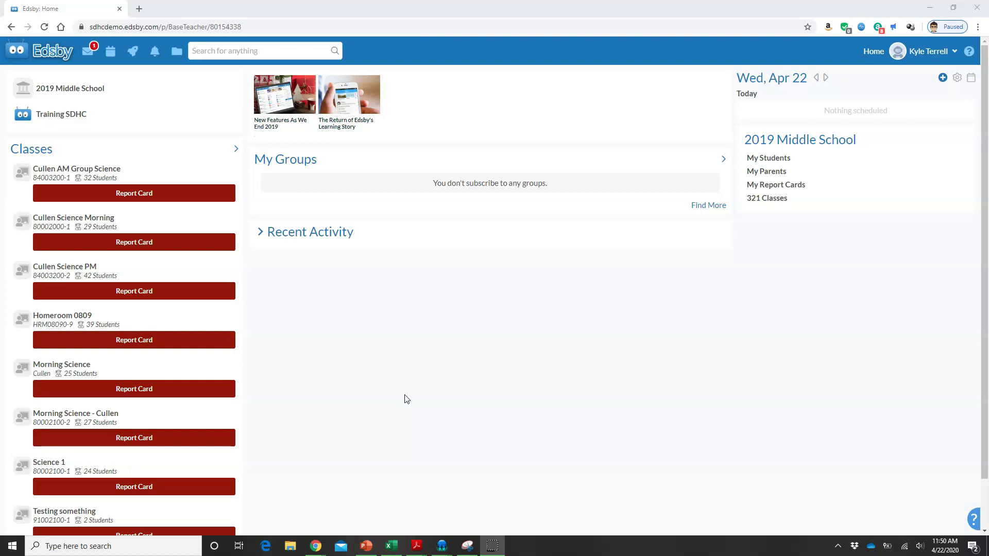
# Open the gradebook of the Science 1 class
pyautogui.scroll(-2, 342, 399)
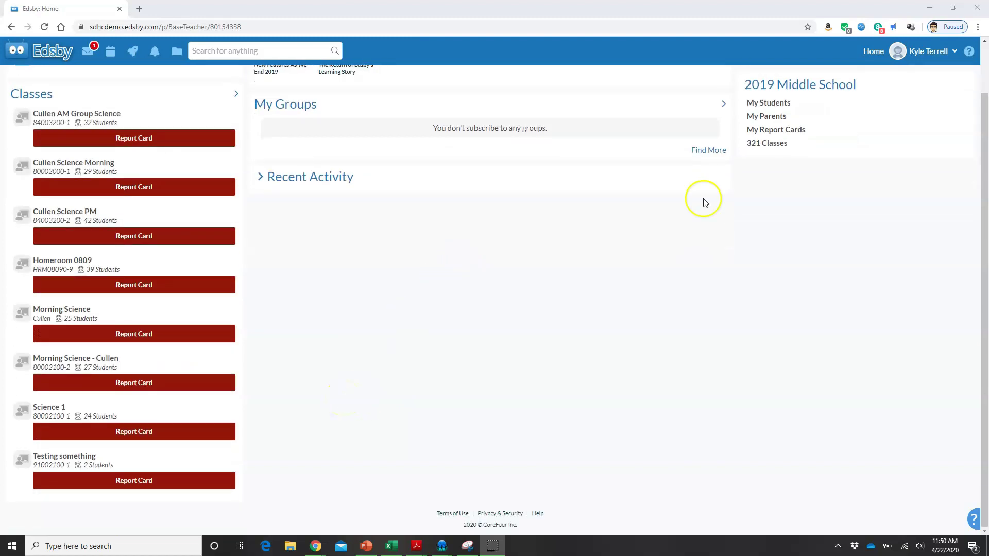
pyautogui.scroll(1, 511, 291)
pyautogui.scroll(-1, 511, 291)
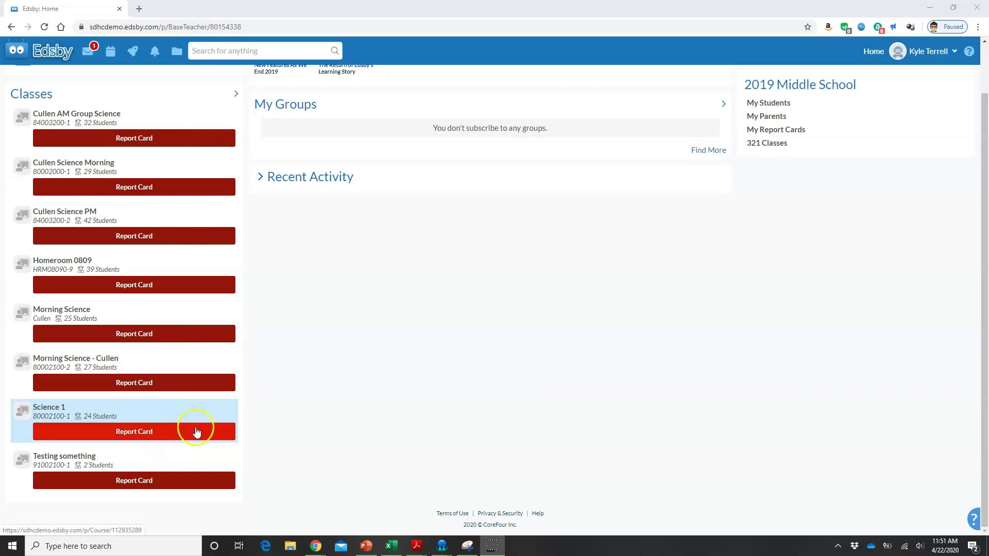
pyautogui.click(76, 412)
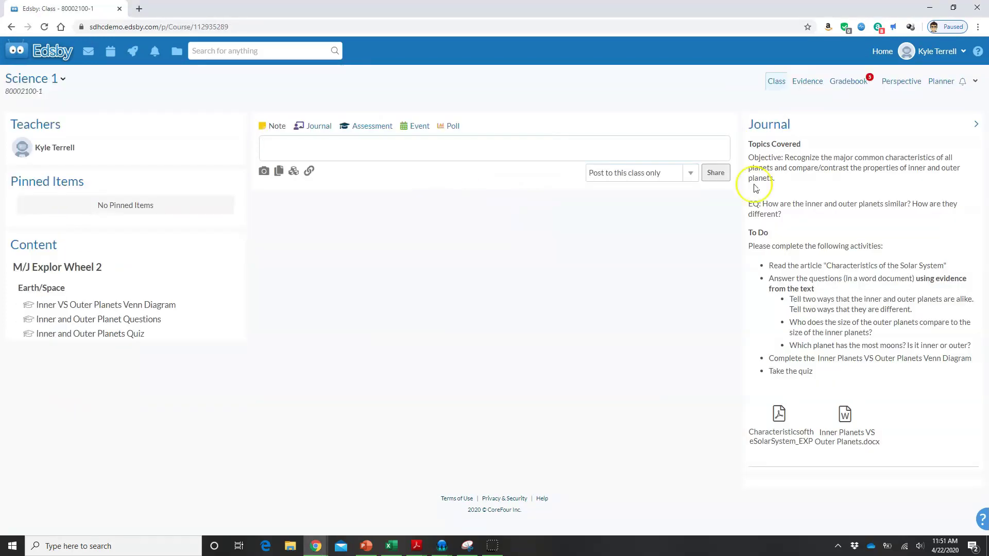
pyautogui.click(840, 87)
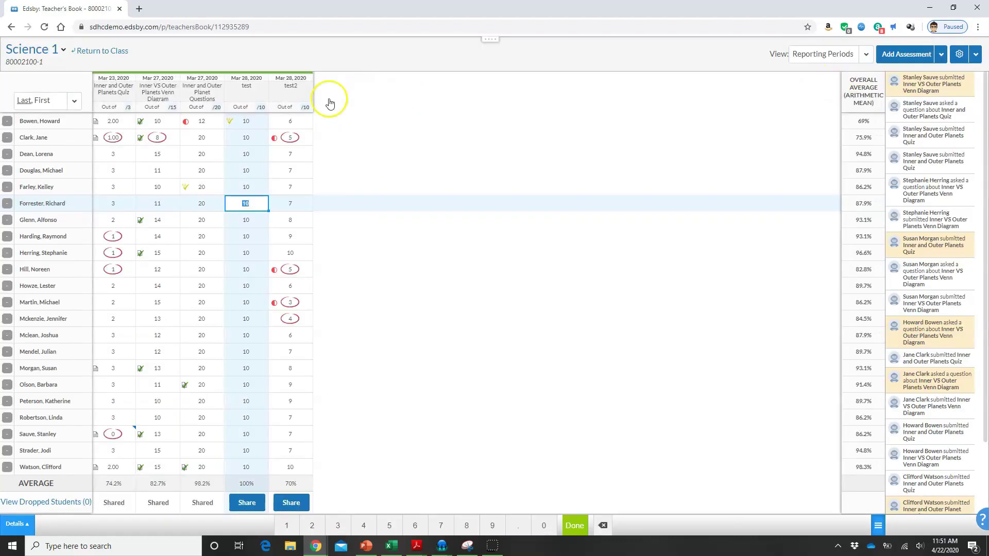
# Open the printable progress report for the first student in the roster, leaving out the graph and attendance history
pyautogui.click(39, 122)
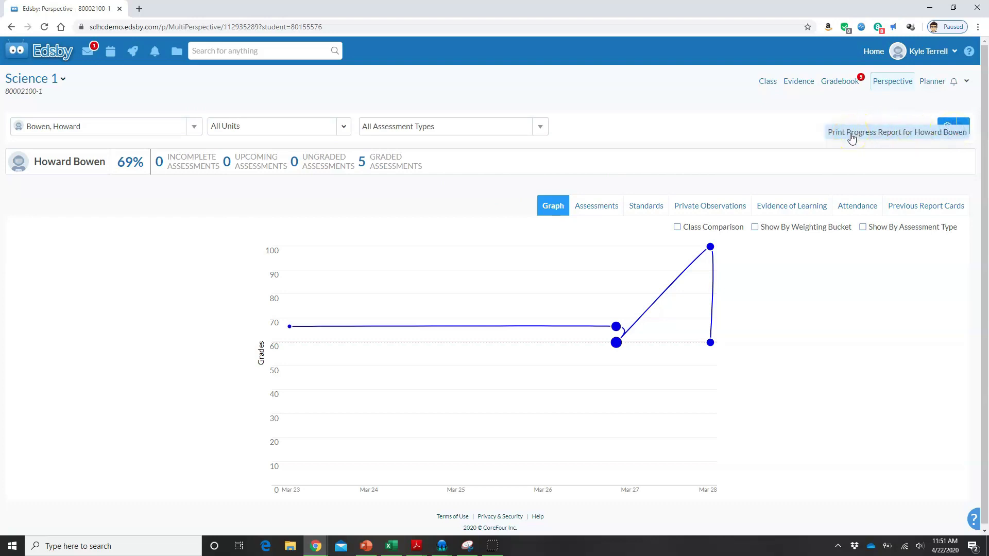
pyautogui.click(851, 135)
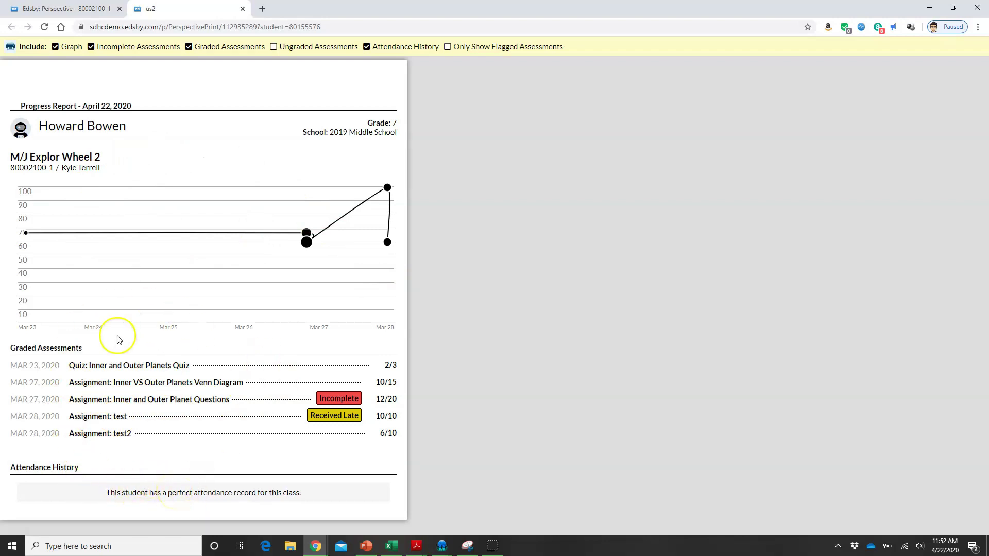
pyautogui.click(55, 47)
pyautogui.click(366, 46)
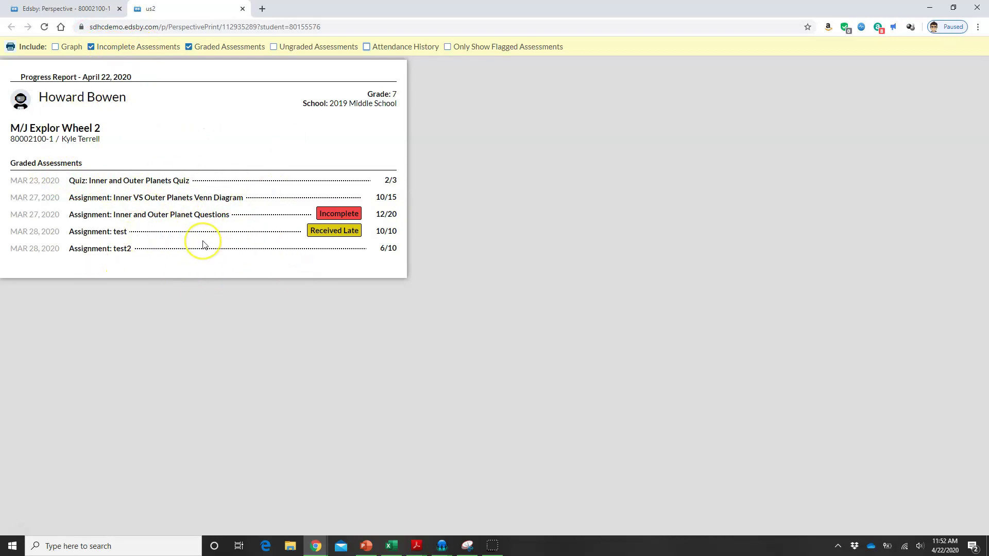
# Print the progress report with Save as PDF as the destination and bring up the file-saving dialog
pyautogui.click(11, 48)
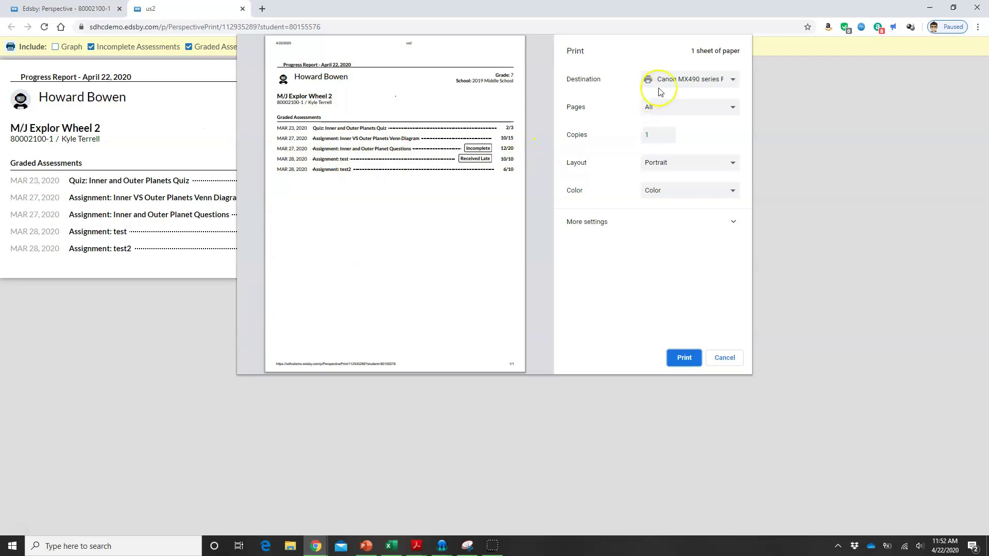
pyautogui.click(673, 79)
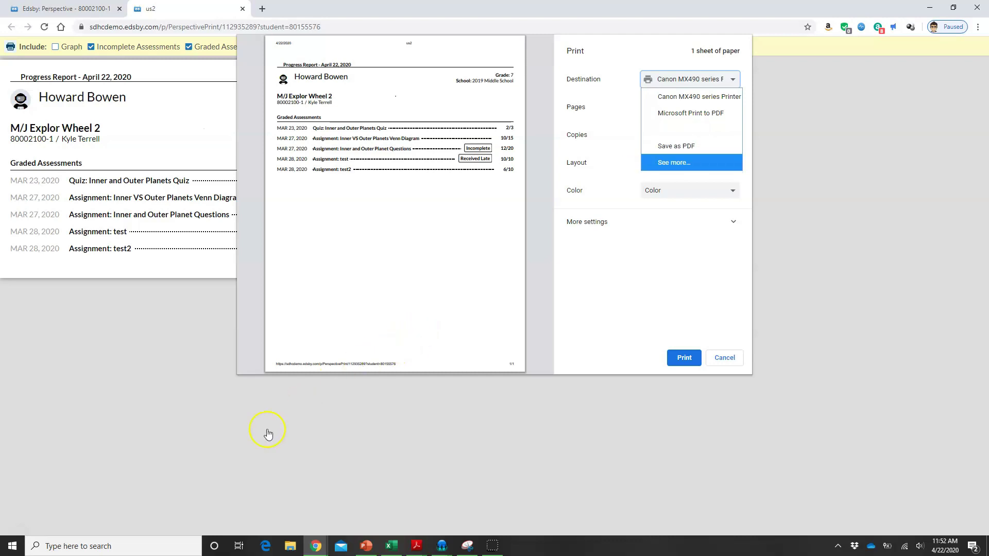
pyautogui.click(26, 529)
pyautogui.click(702, 79)
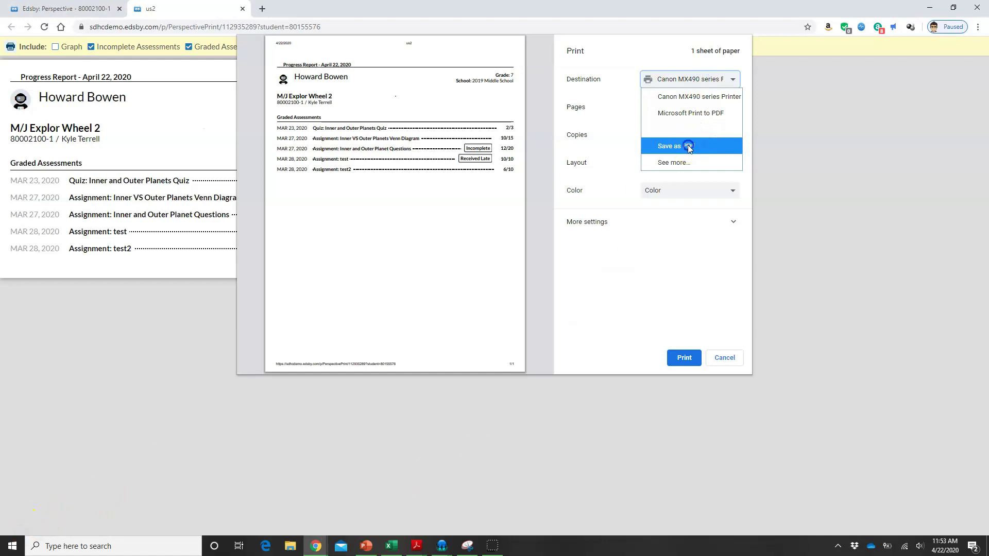
pyautogui.click(690, 145)
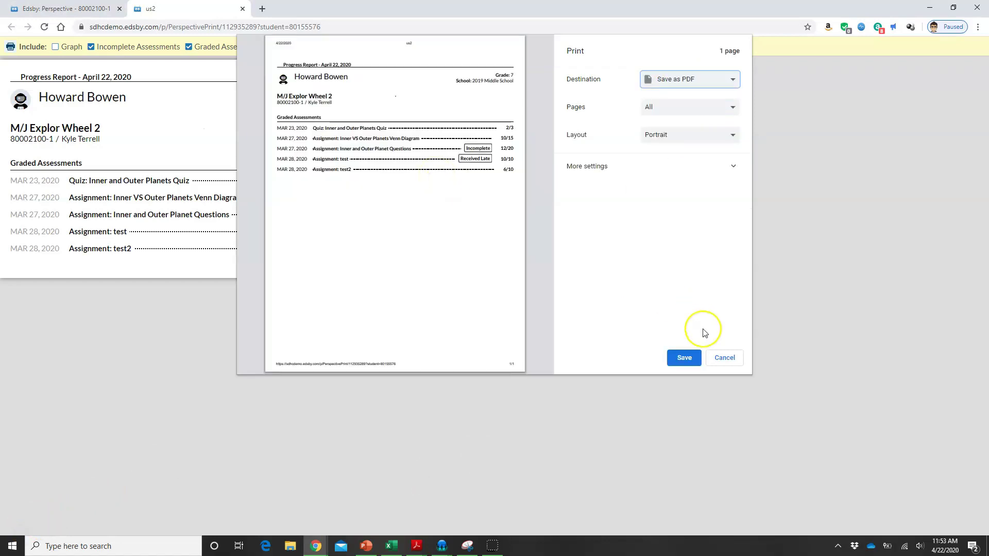
pyautogui.click(689, 362)
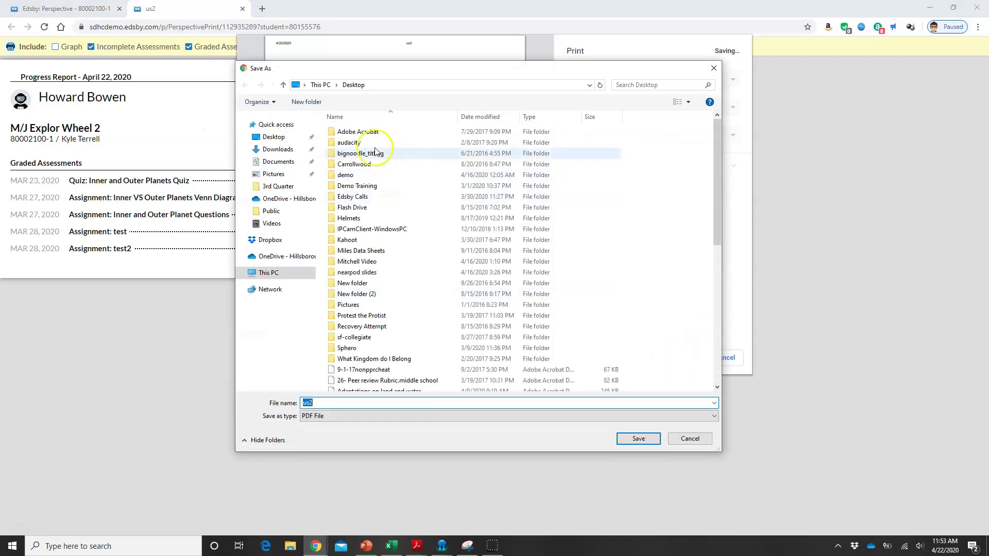
# Create a folder named Progress Reports on the Desktop and open it as the save location
pyautogui.scroll(-8, 360, 283)
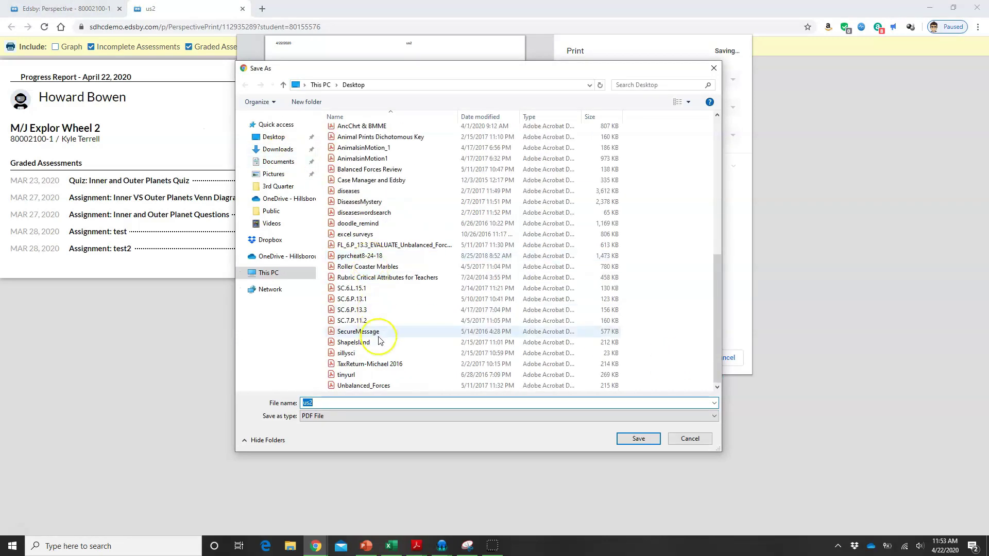
pyautogui.scroll(10, 379, 340)
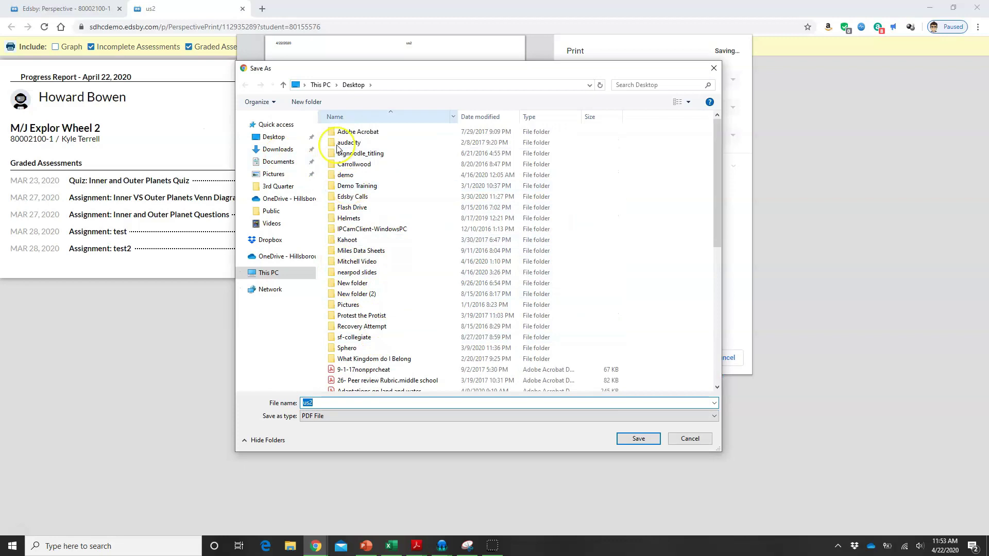
pyautogui.click(305, 103)
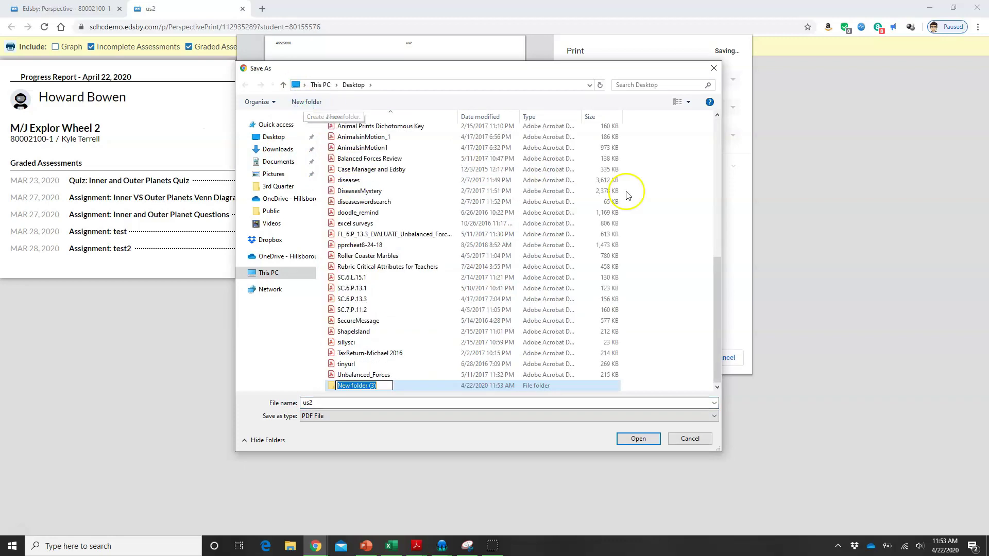
pyautogui.write('Prog')
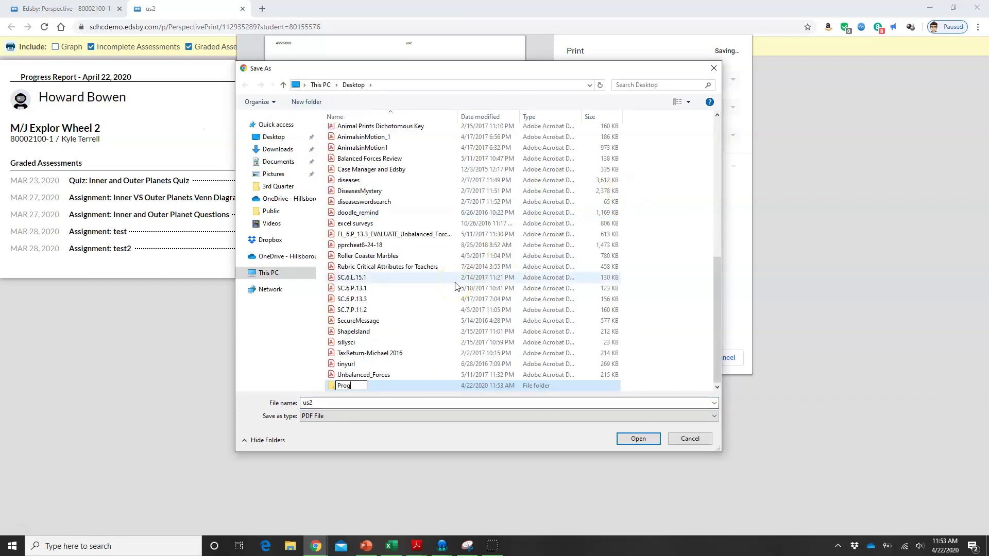
pyautogui.write('ress Reports')
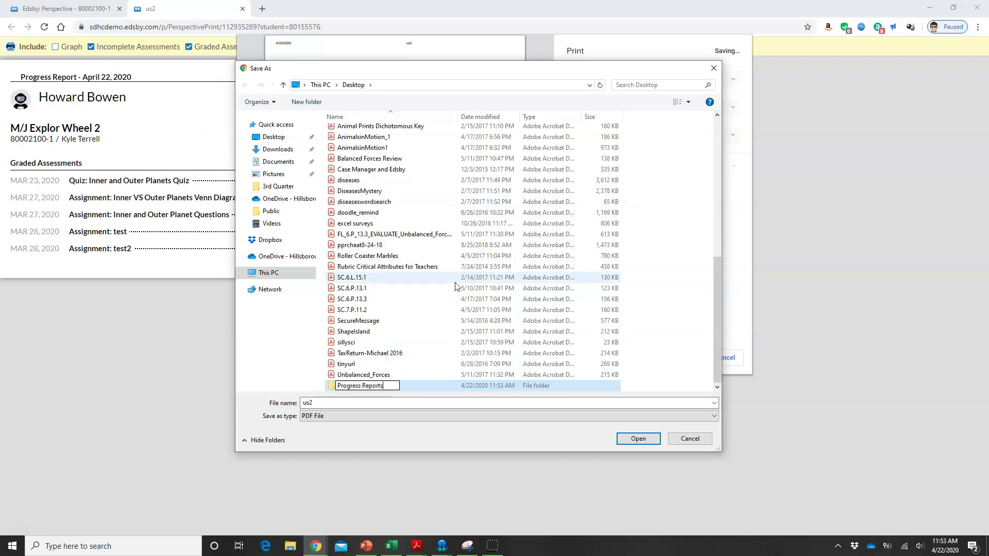
pyautogui.press('Return')
pyautogui.doubleClick(364, 385)
# Save the PDF named with the student's first name, last initial and "Science", and close the report page
pyautogui.doubleClick(315, 401)
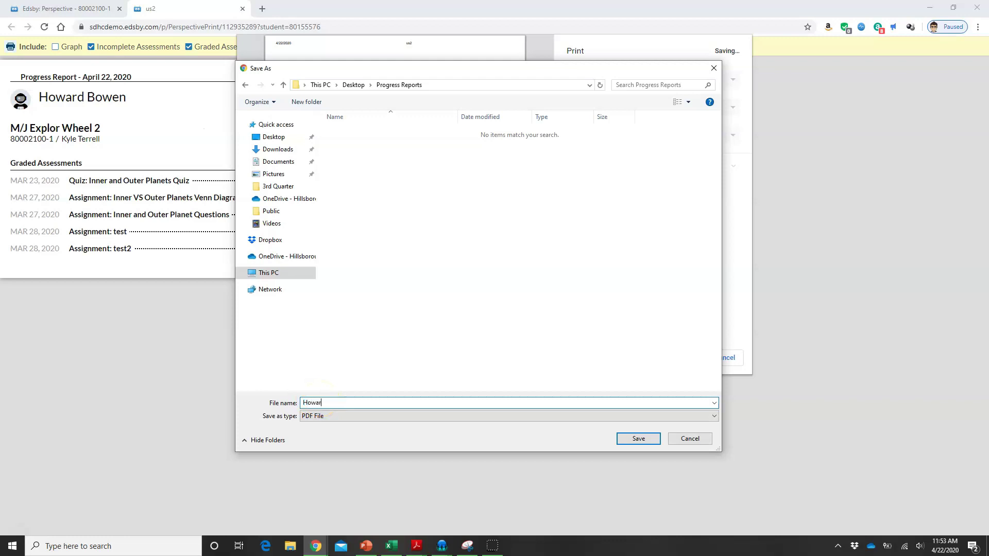
pyautogui.write('Howard B Science')
pyautogui.click(639, 438)
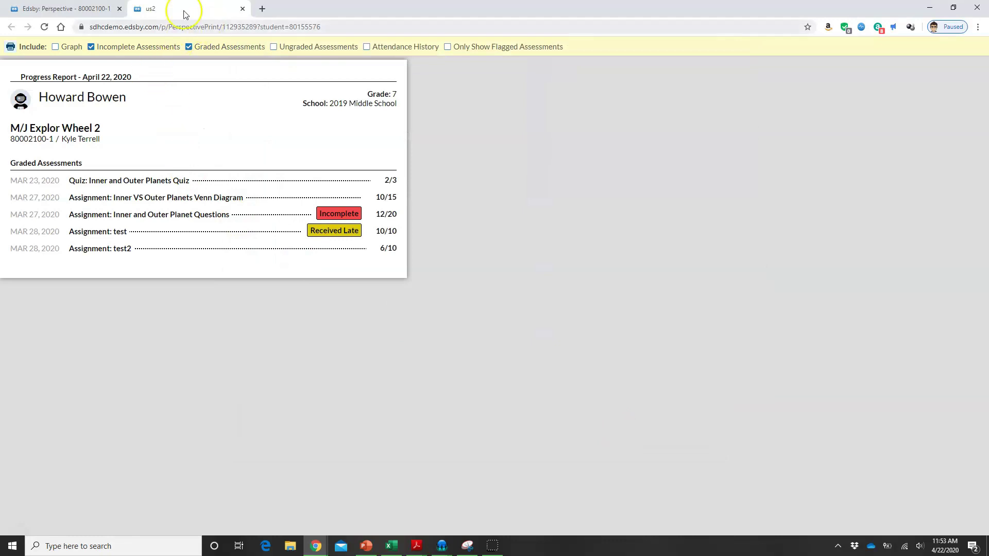
pyautogui.click(242, 9)
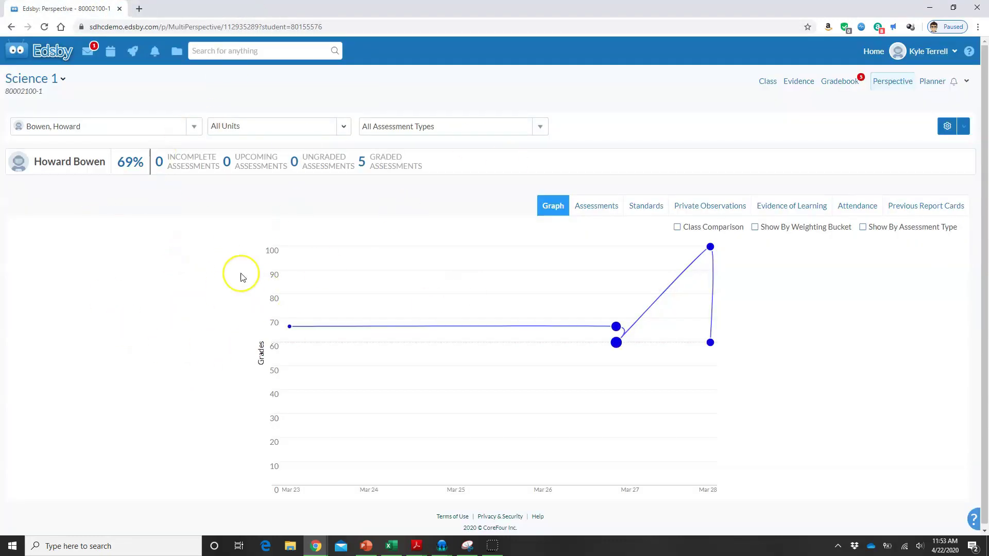
# Switch Perspective to the second student in the class list and open that student's printable progress report
pyautogui.click(51, 133)
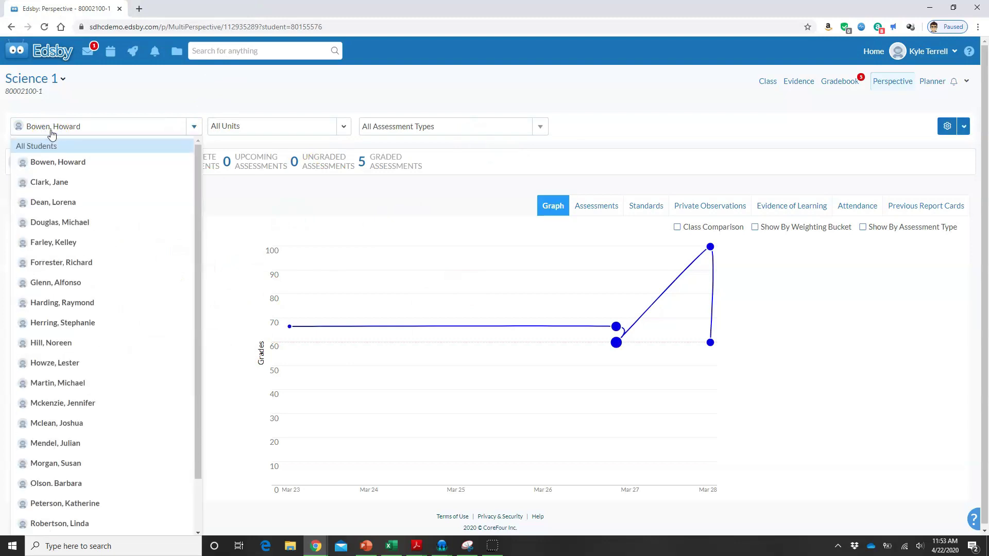
pyautogui.click(66, 183)
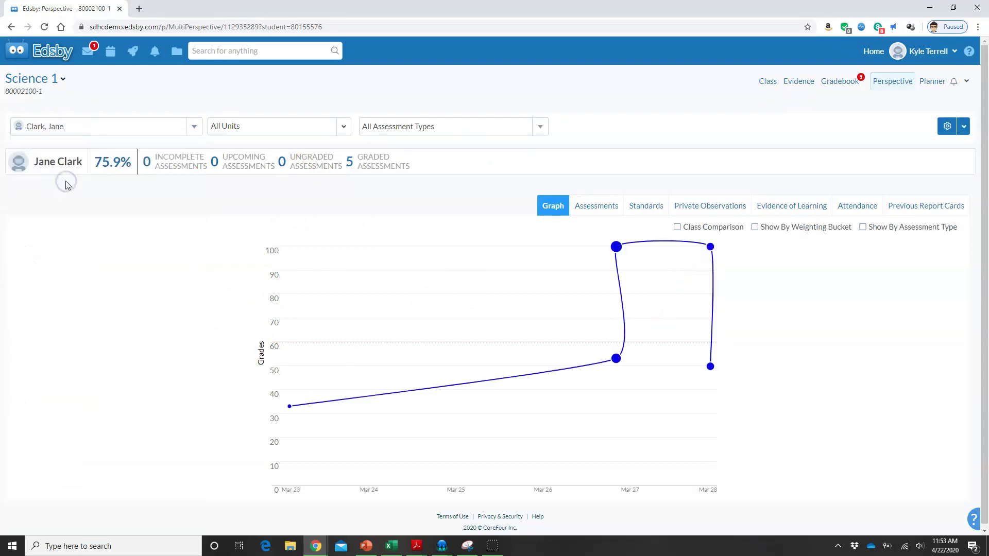
pyautogui.click(947, 126)
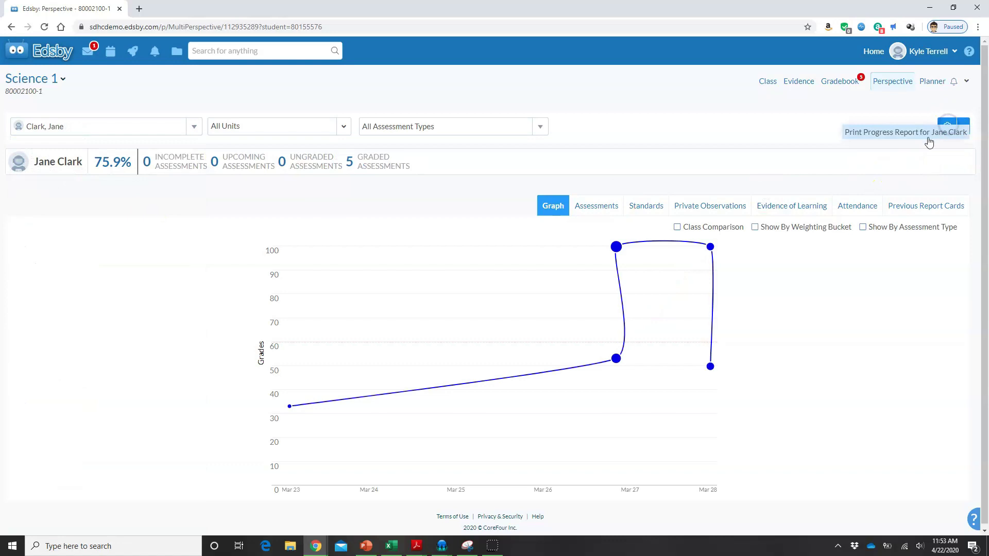
pyautogui.click(929, 138)
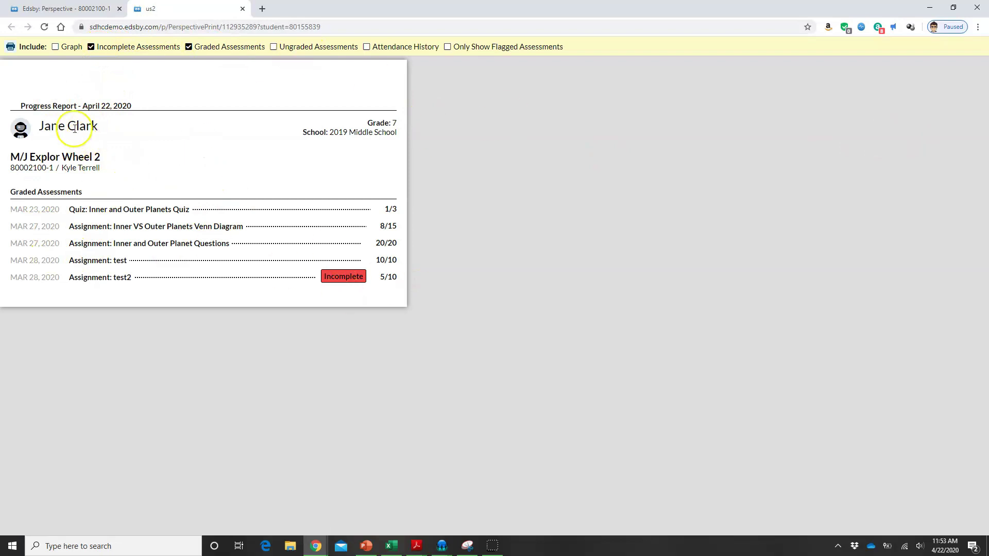
# Save the second student's report as a PDF named with first name, last initial and "Science", and close the report page
pyautogui.click(9, 48)
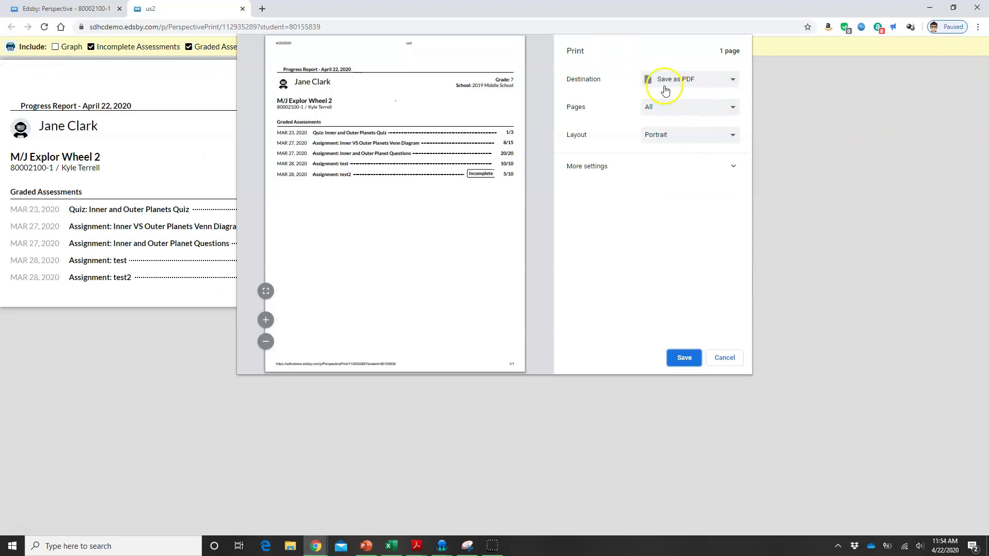
pyautogui.click(710, 79)
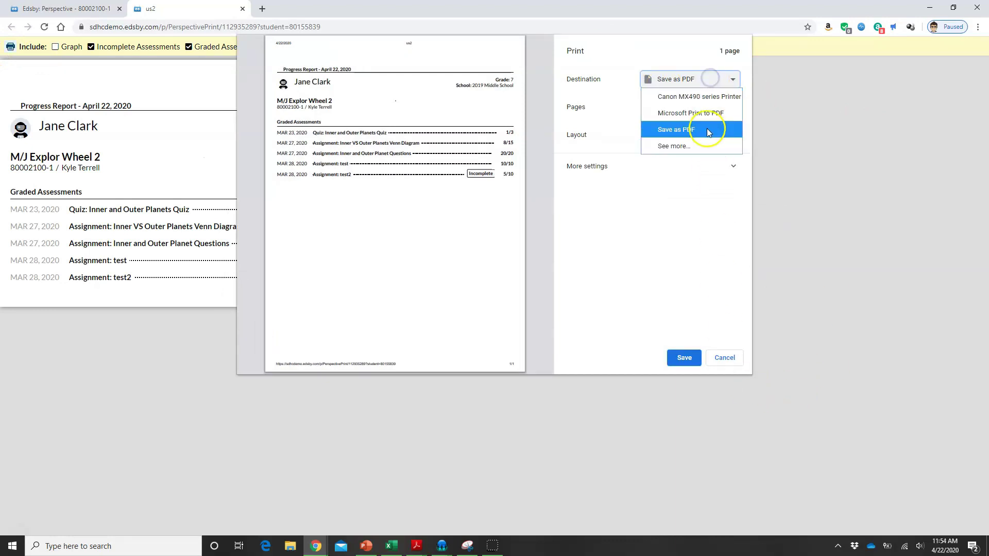
pyautogui.click(681, 360)
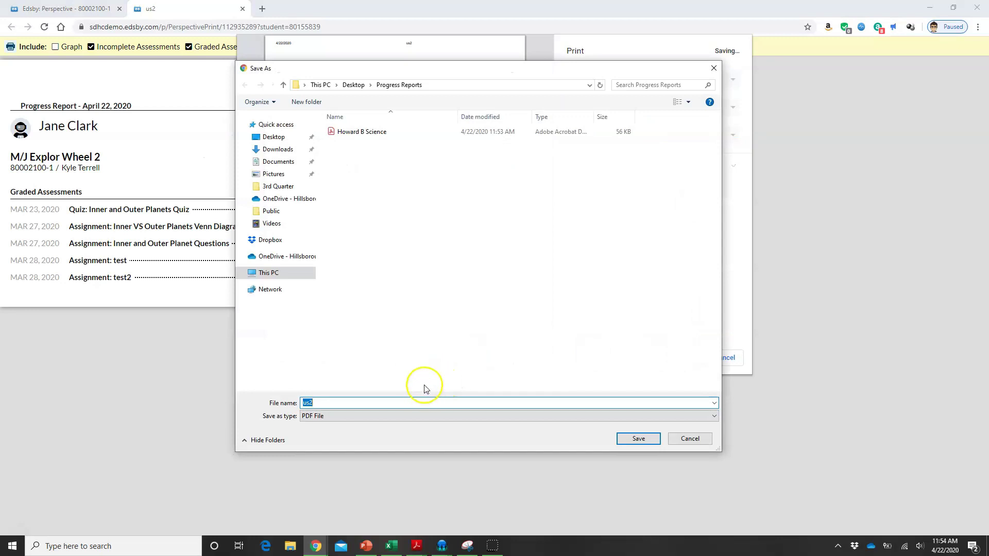
pyautogui.write('Jane C Science')
pyautogui.press('Return')
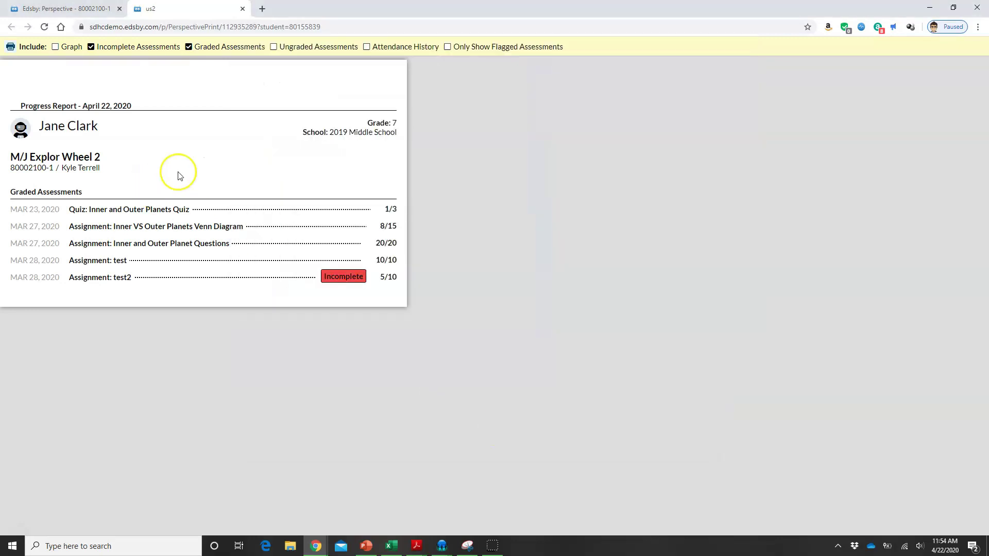
pyautogui.click(243, 9)
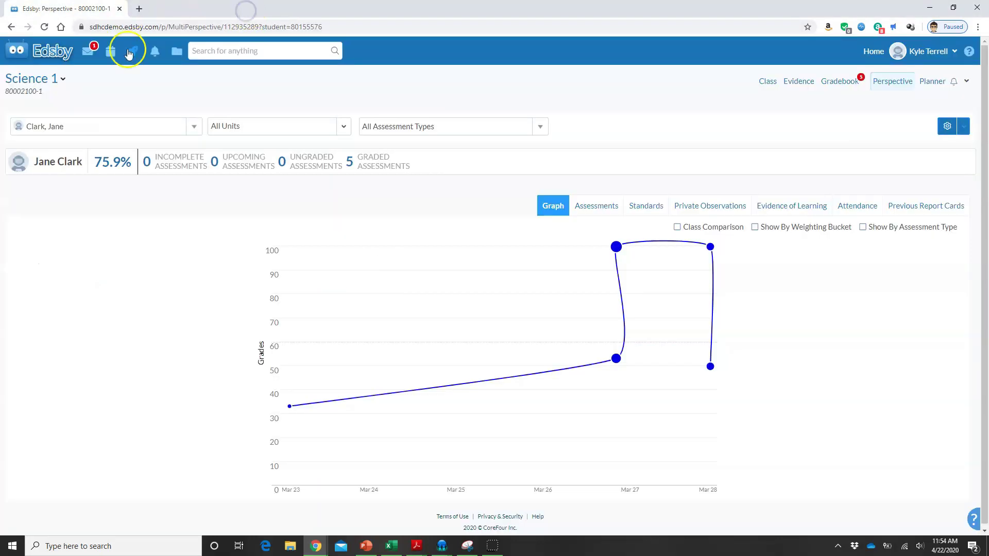
# Switch Perspective to the third student in the class list and open that student's printable progress report
pyautogui.click(74, 128)
pyautogui.click(61, 203)
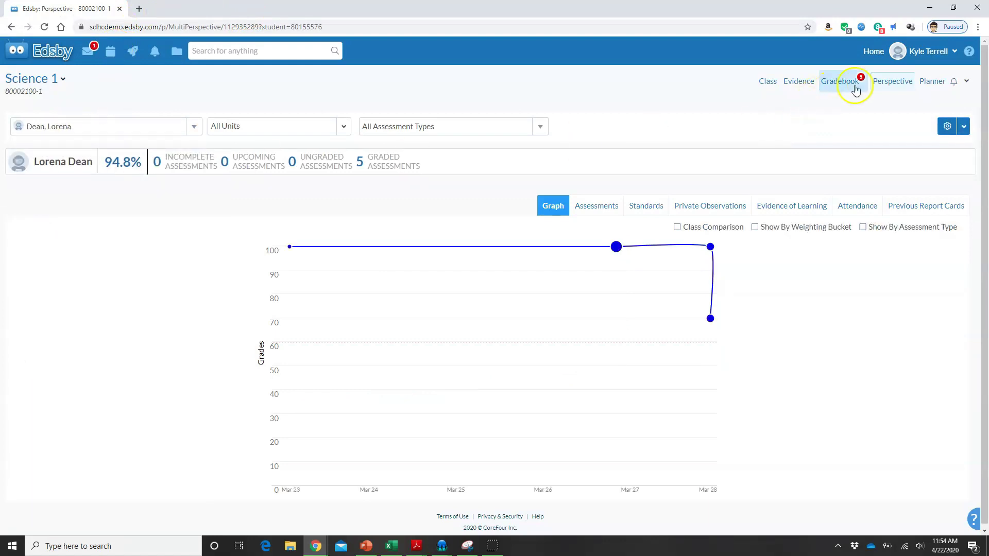
pyautogui.click(964, 126)
pyautogui.click(927, 133)
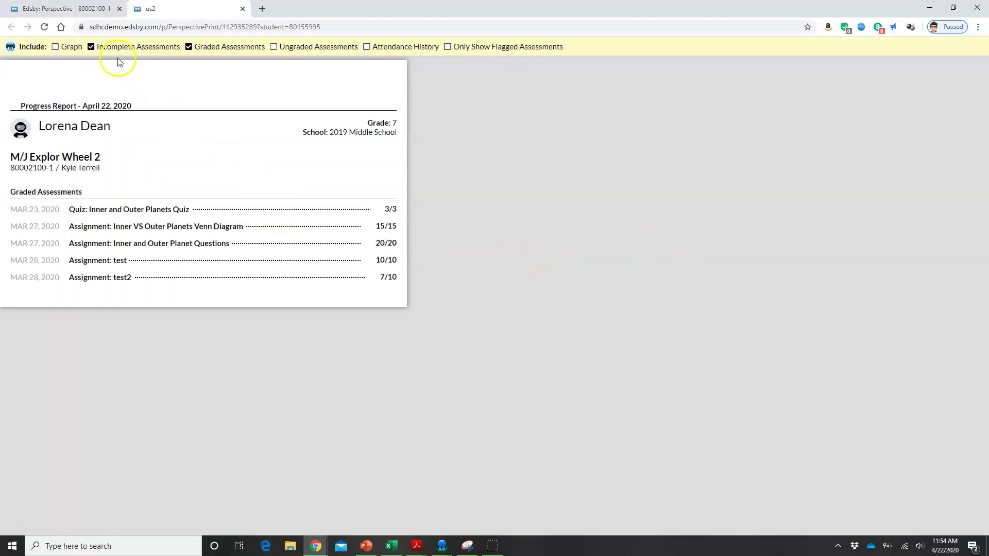
# Save the third student's report as a PDF in the Progress Reports folder, with the student's first name in the file name
pyautogui.click(10, 48)
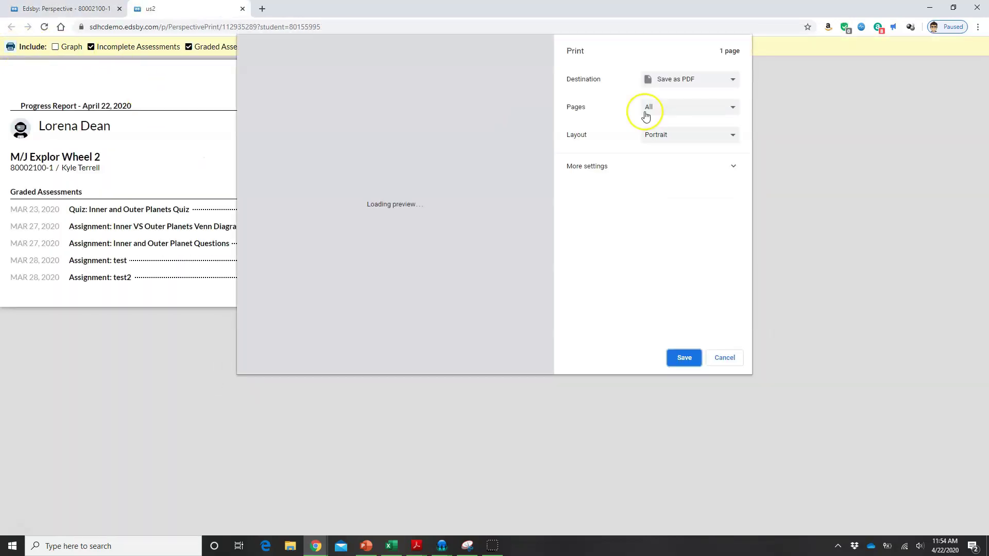
pyautogui.click(684, 358)
pyautogui.write('Lorena')
pyautogui.click(631, 438)
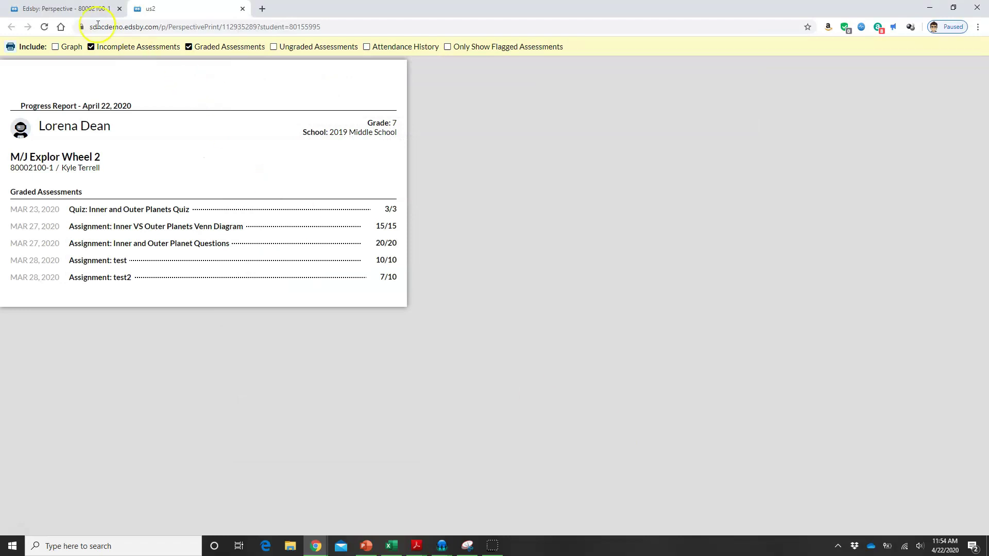
# Leave the Science 1 Perspective page and return to the home page with the class list
pyautogui.click(86, 12)
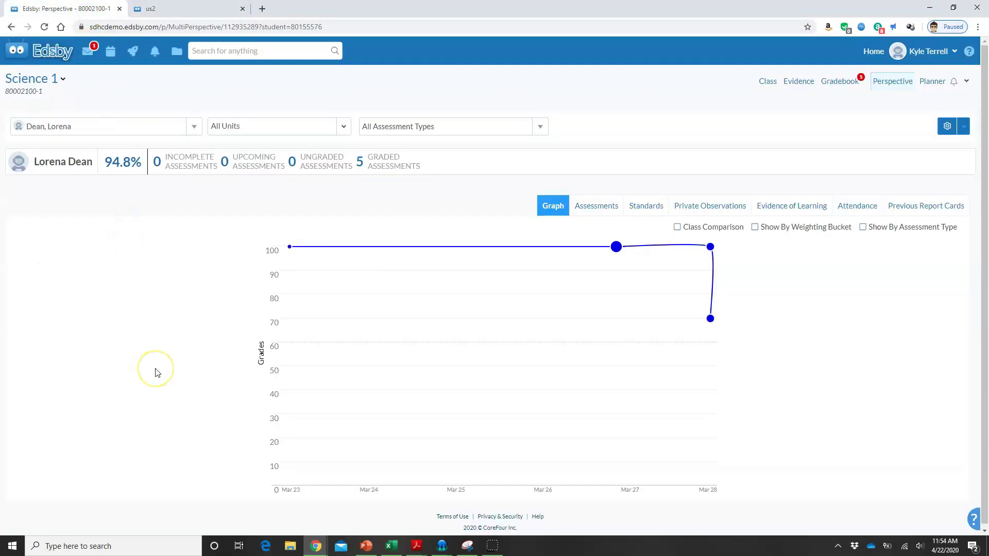
pyautogui.click(47, 61)
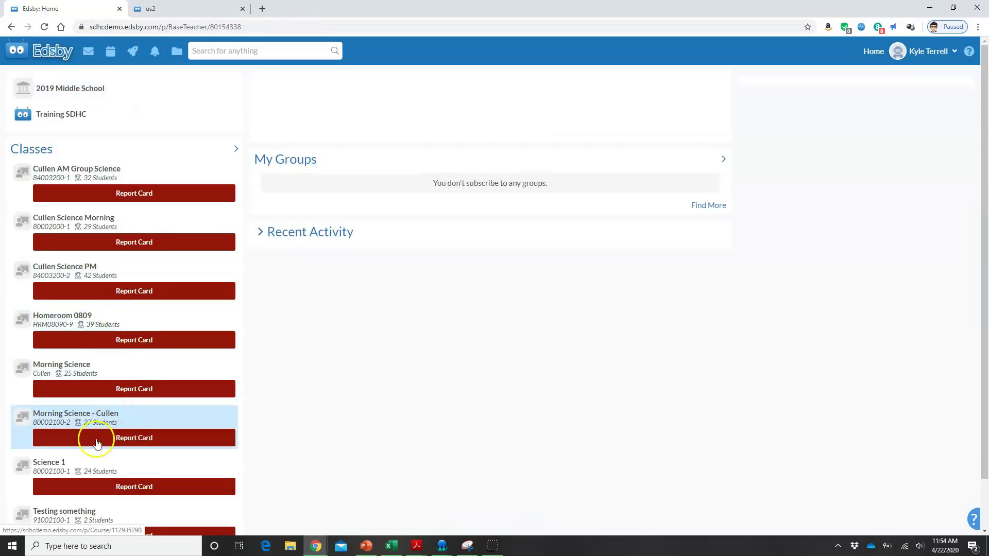
# Open the Panorama page of the first student listed in Science 1 and view that student's all-class progress report
pyautogui.click(92, 462)
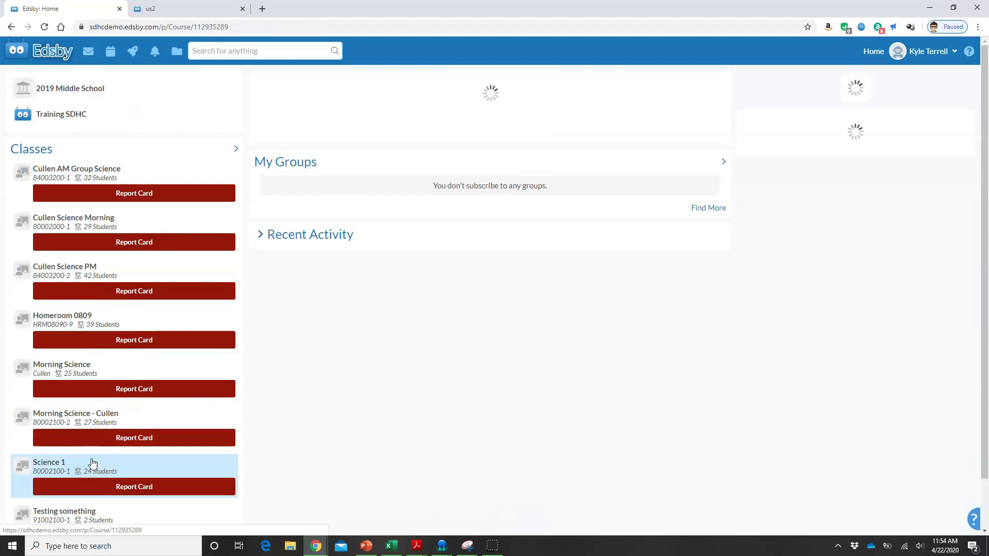
pyautogui.click(19, 266)
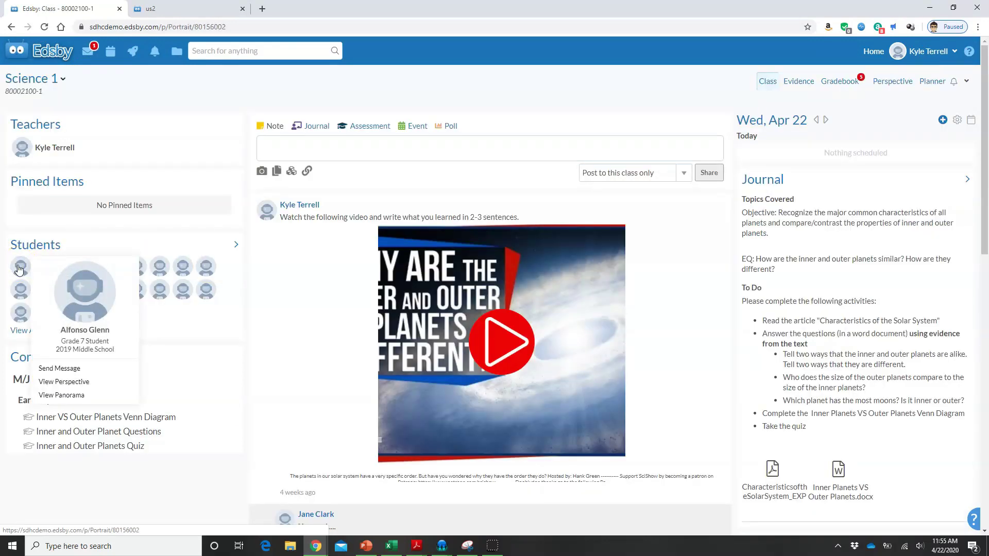
pyautogui.click(62, 395)
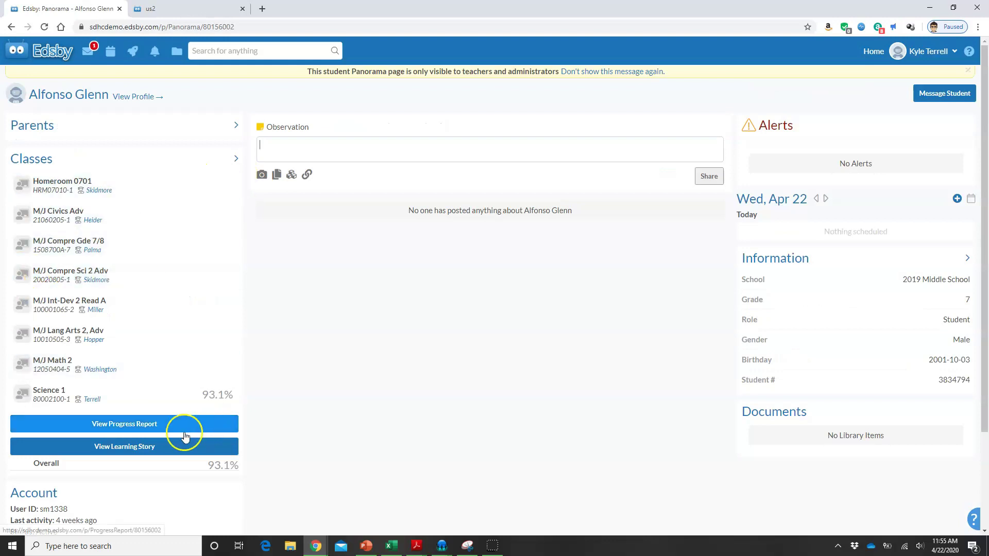
pyautogui.scroll(-2, 263, 423)
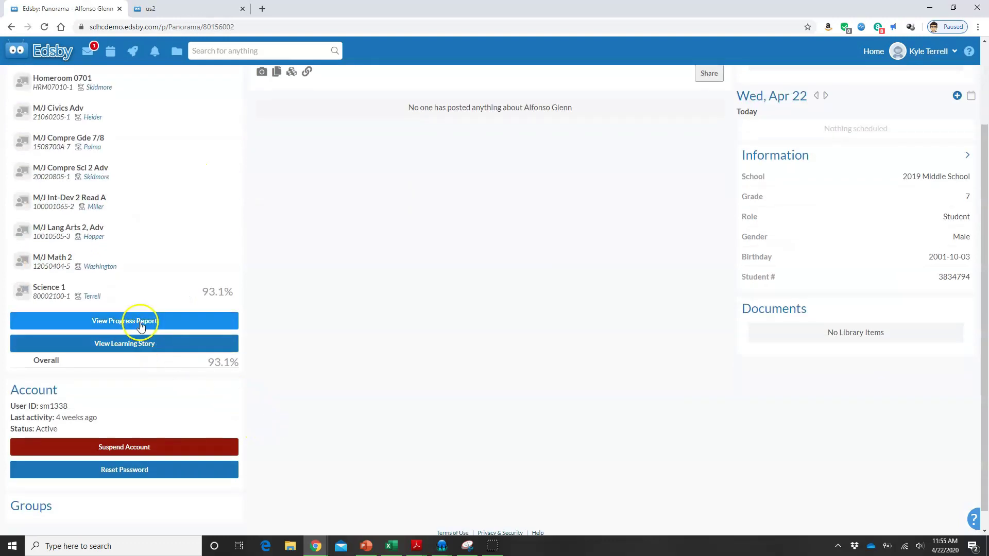
pyautogui.click(140, 324)
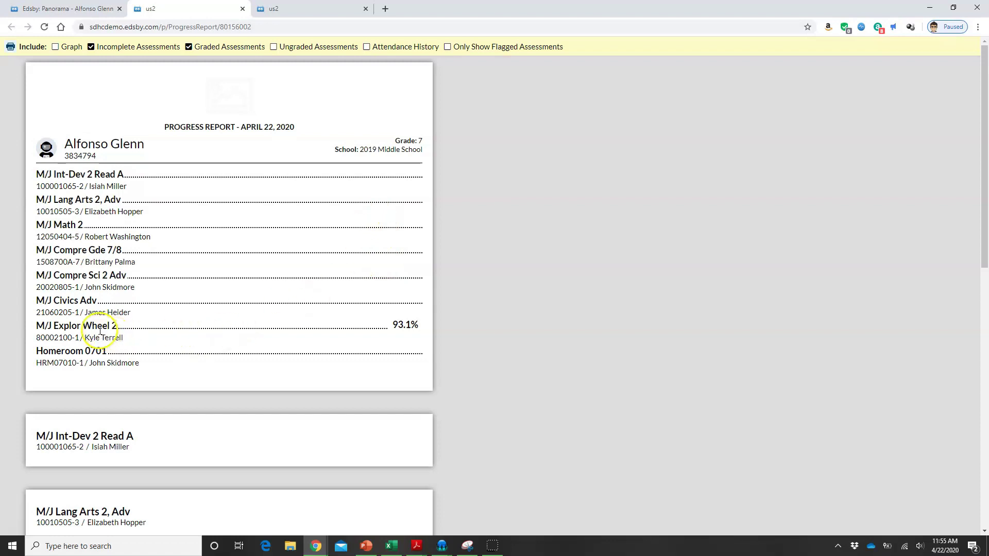
# Examine the all-class progress report, including the M/J Explor Wheel 2 overall grade and the graded assessments under each class
pyautogui.moveTo(391, 325); pyautogui.dragTo(418, 326)
pyautogui.click(391, 326)
pyautogui.scroll(-3, 360, 324)
pyautogui.scroll(2, 359, 323)
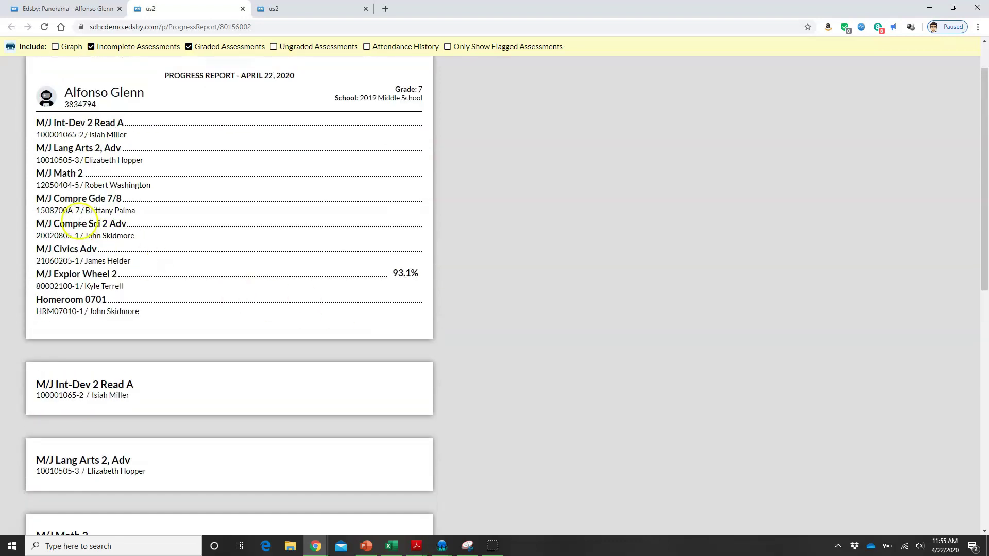
pyautogui.scroll(-7, 241, 345)
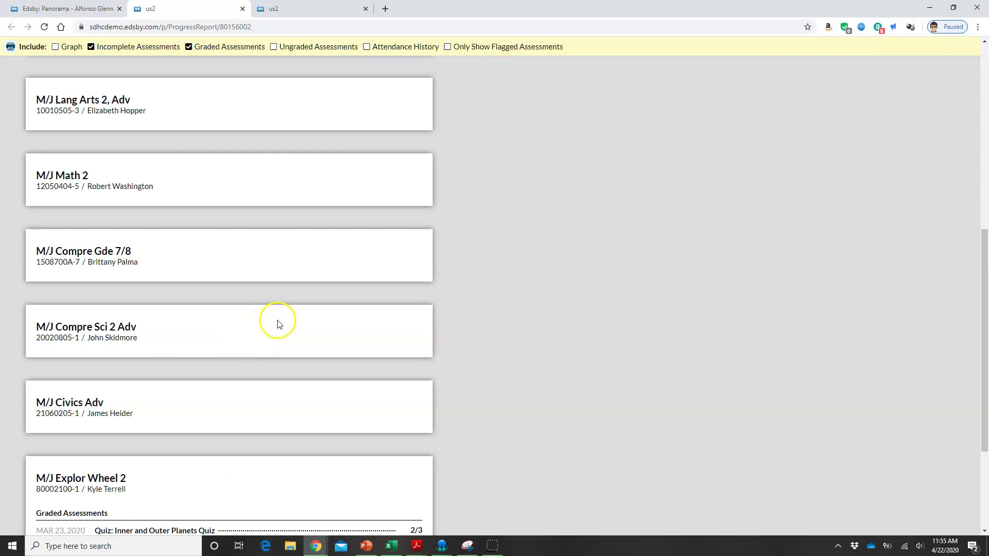
pyautogui.scroll(-3, 279, 325)
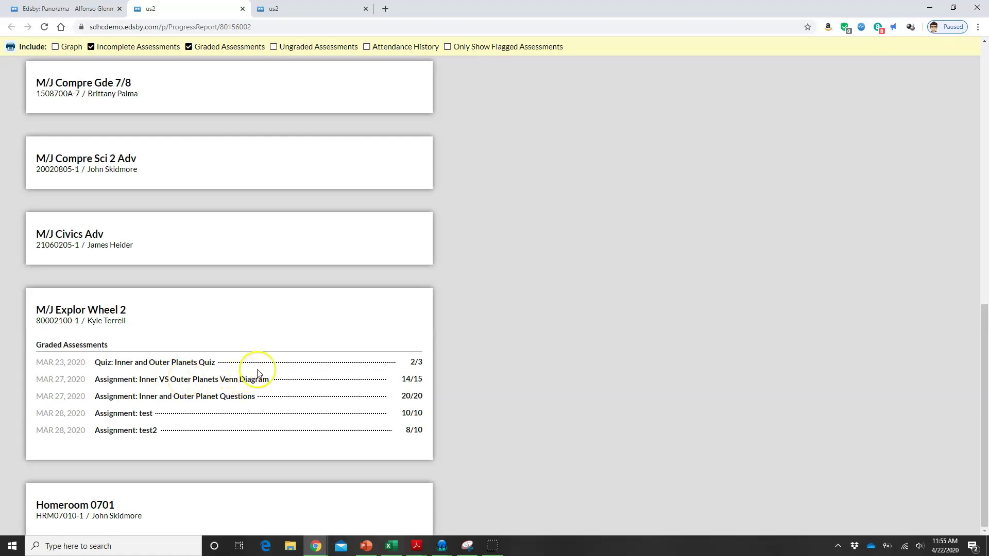
pyautogui.scroll(3, 257, 372)
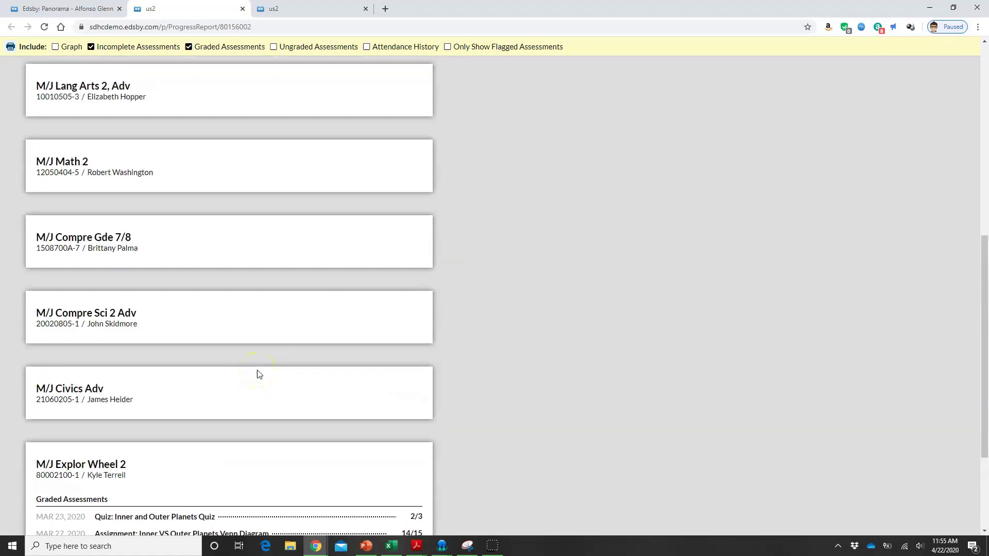
pyautogui.scroll(8, 258, 371)
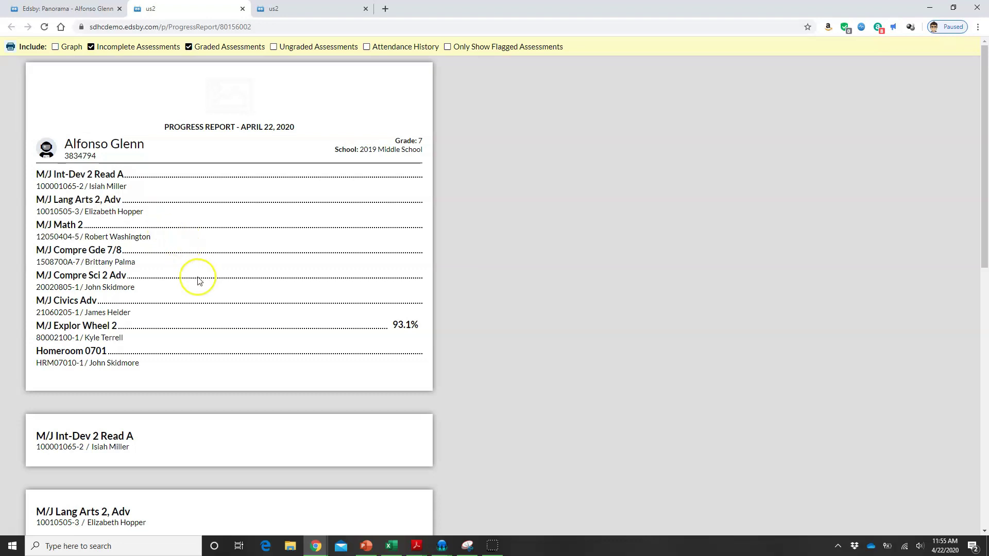
# Look at the open single-class report for comparison, and go from the student's Panorama back to the home page
pyautogui.click(285, 8)
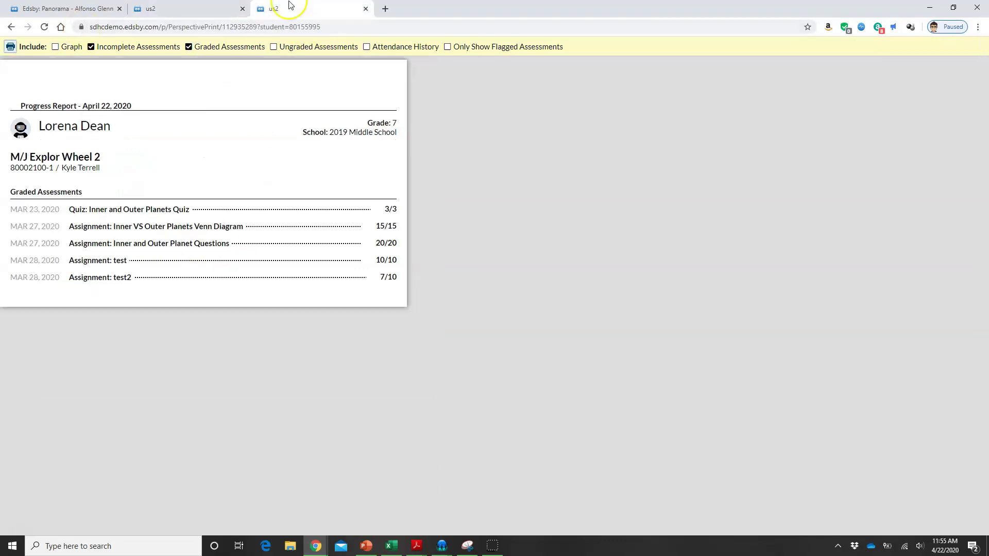
pyautogui.click(59, 11)
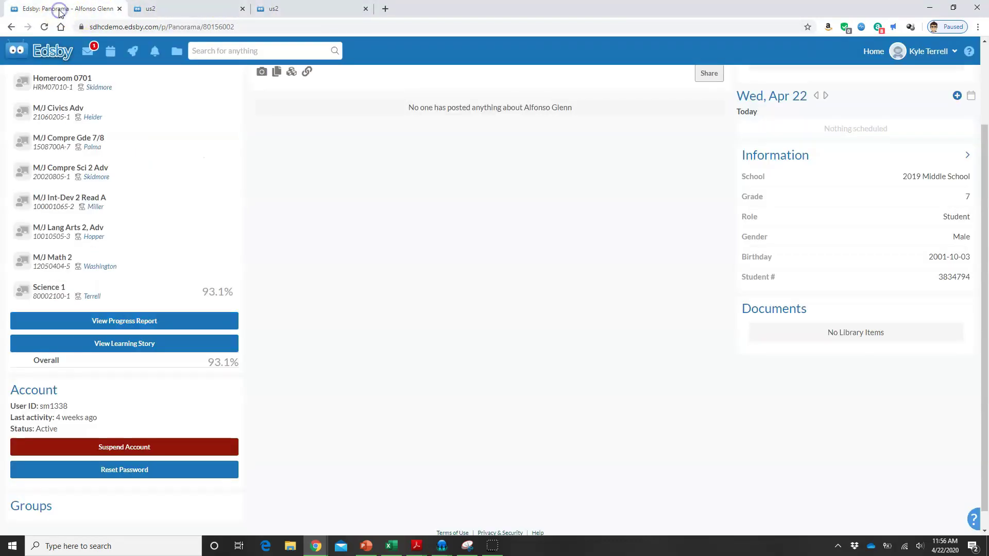
pyautogui.scroll(2, 71, 88)
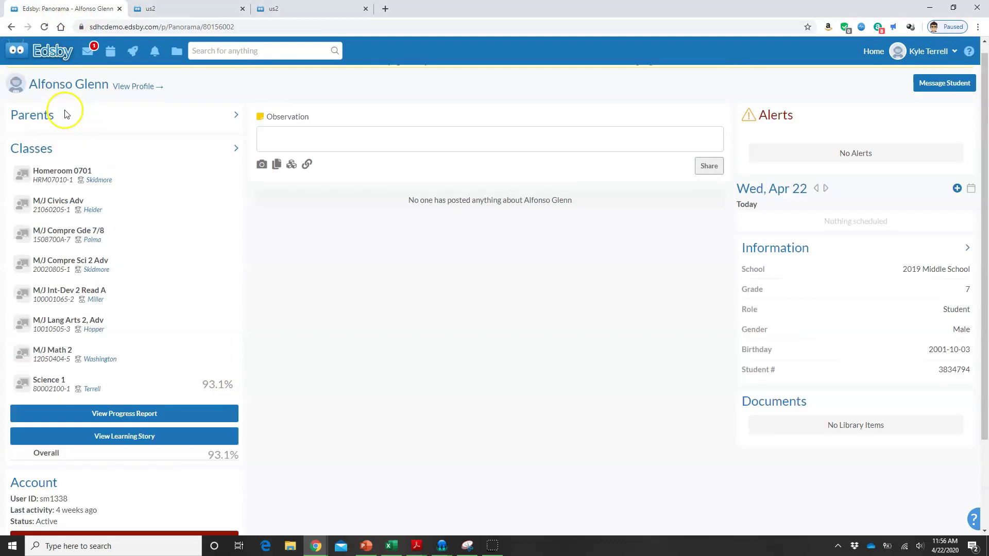
pyautogui.click(52, 61)
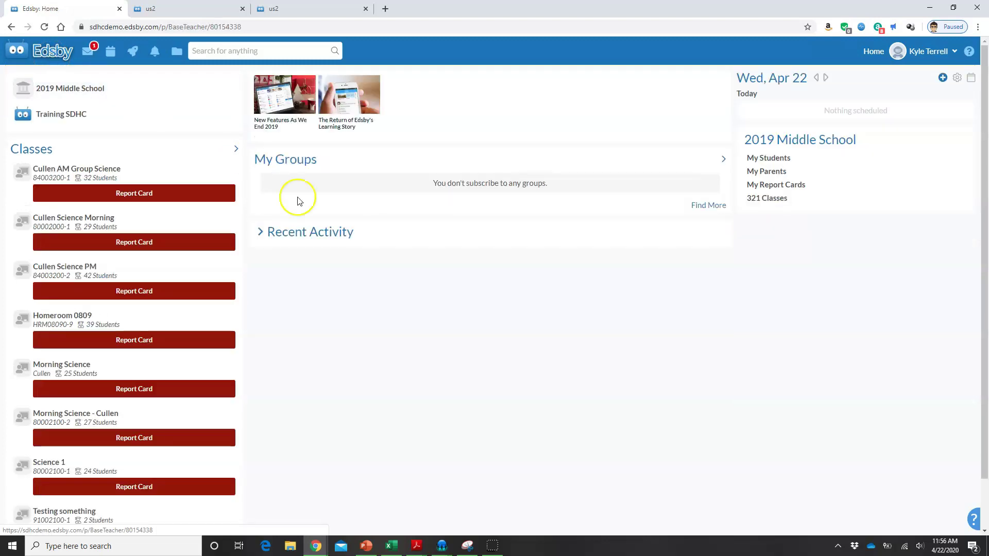